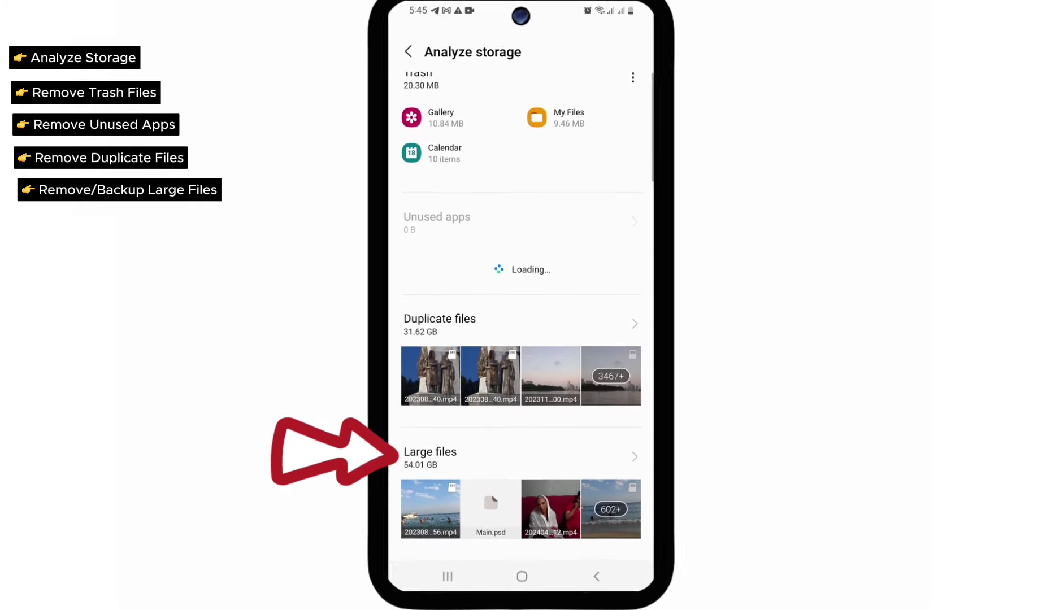
Scroll through the Trash, Unused apps, Duplicate files (31.62 GB) and Large files (54.01 GB) sections.
{"action": "scroll", "coordinate": [521, 325], "scroll_direction": "up", "scroll_amount": 1}
{"action": "scroll", "coordinate": [520, 326], "scroll_direction": "up", "scroll_amount": 10}
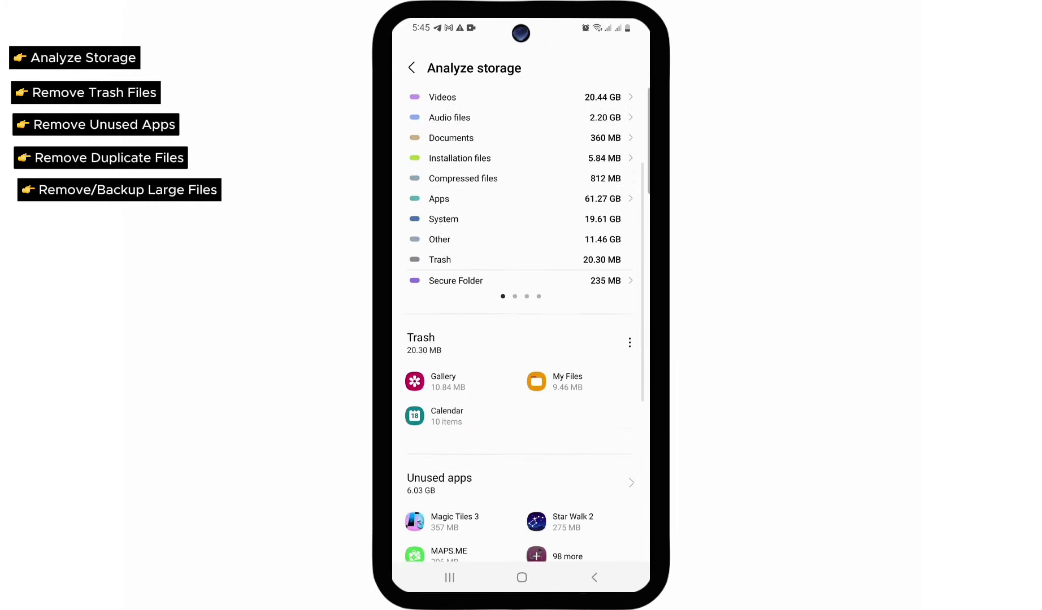
{"action": "scroll", "coordinate": [521, 326], "scroll_direction": "down", "scroll_amount": 1}
{"action": "scroll", "coordinate": [521, 326], "scroll_direction": "down", "scroll_amount": 6}
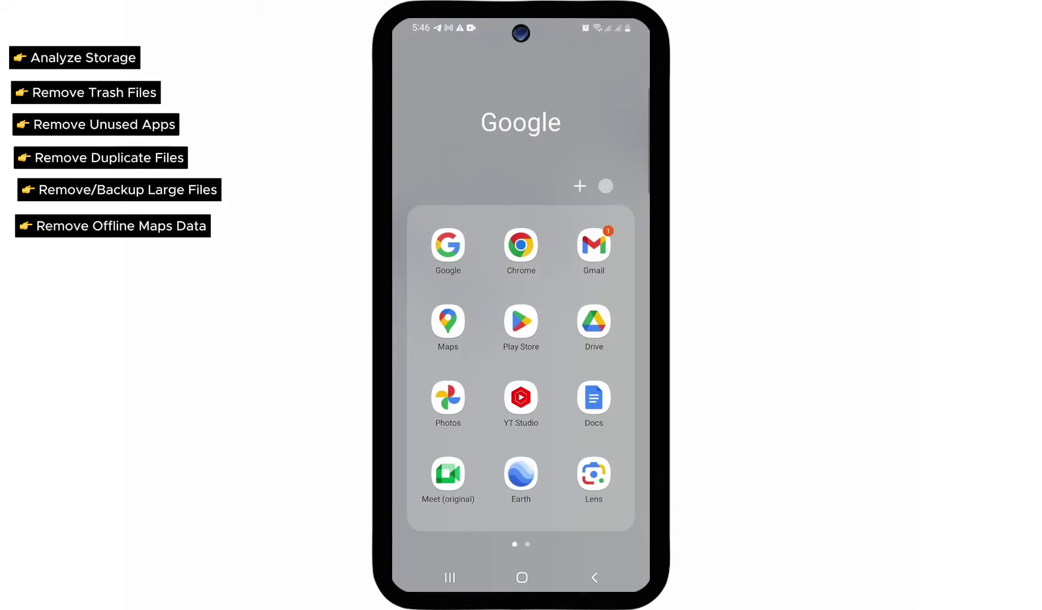
Go from Google Maps' account menu to Offline maps, which shows the 94 MB Home map.
{"action": "left_click", "coordinate": [448, 321]}
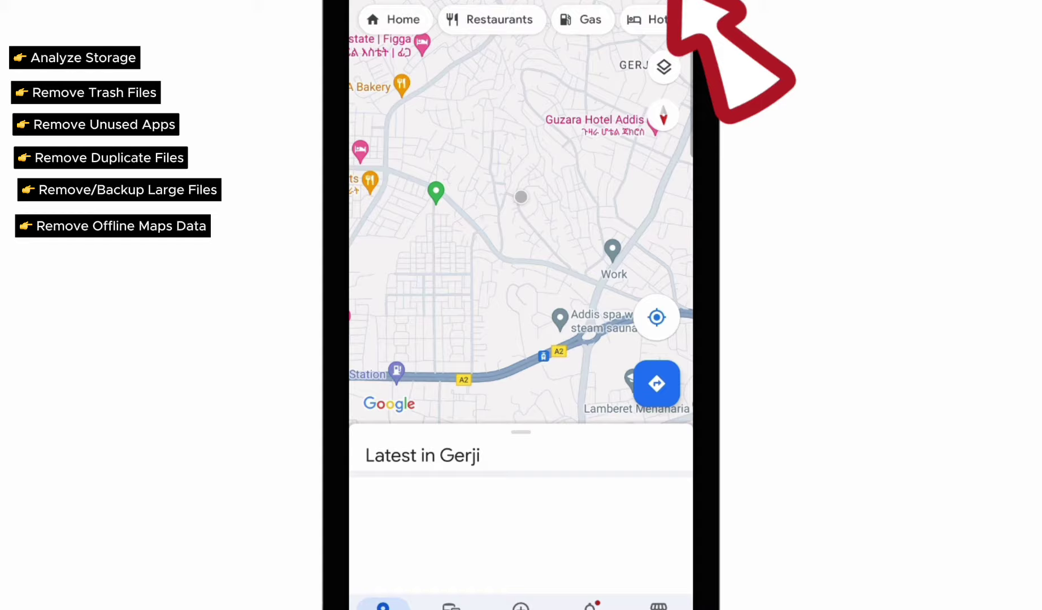
{"action": "left_click", "coordinate": [639, 43]}
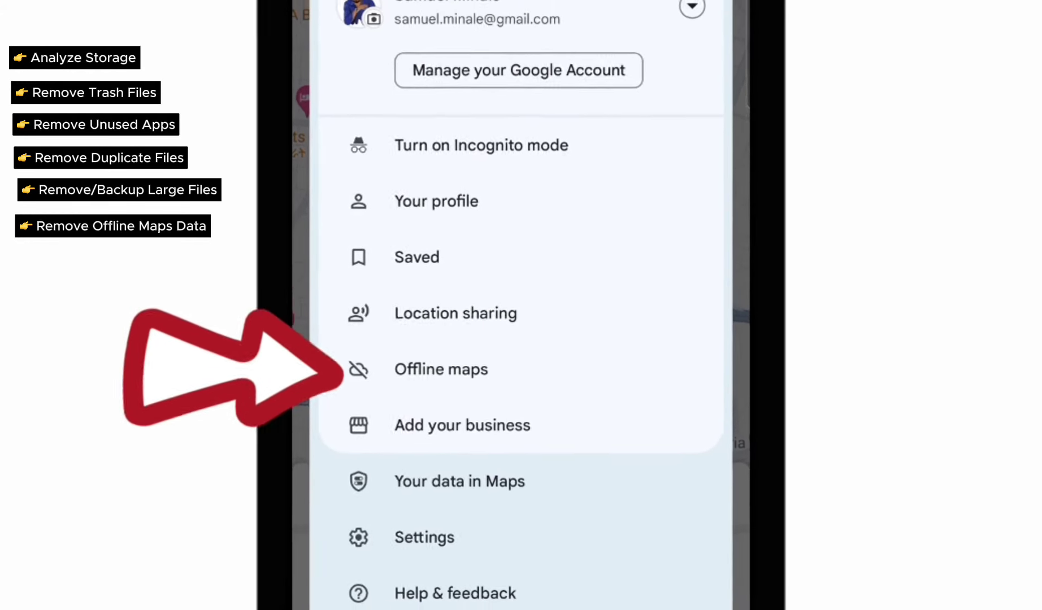
{"action": "left_click", "coordinate": [458, 356]}
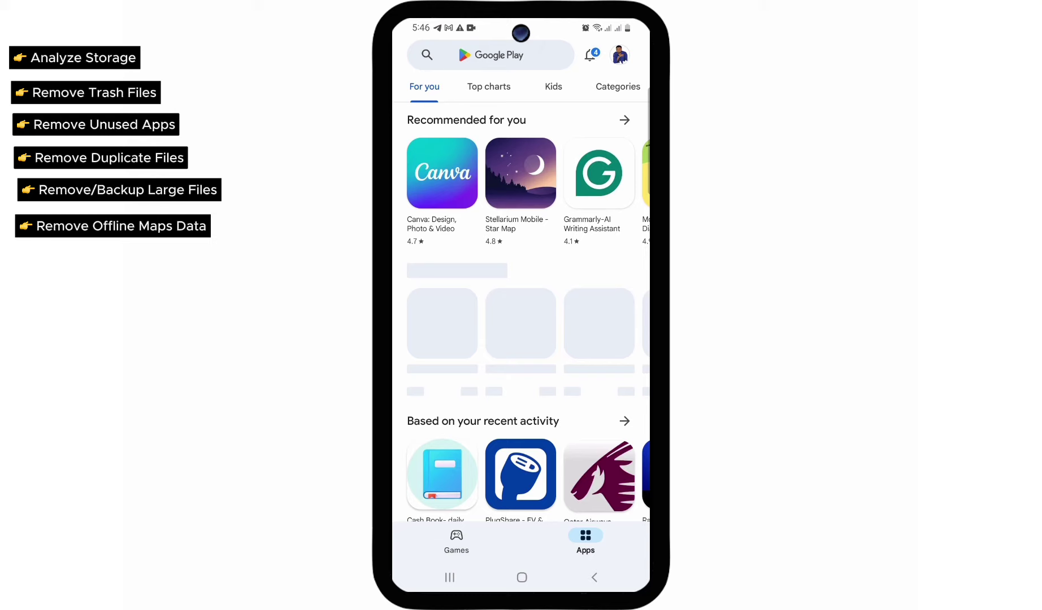
Search the Play Store for 'Facebook' to find the 2.3 MB Facebook Lite.
{"action": "type", "text": "F"}
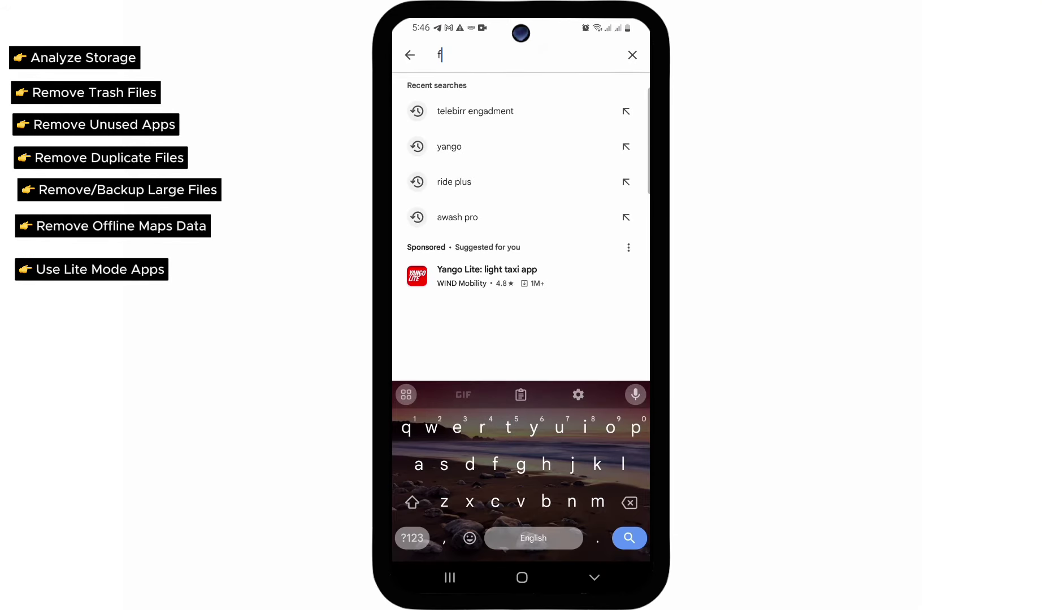
{"action": "type", "text": "aceb"}
{"action": "type", "text": "ook"}
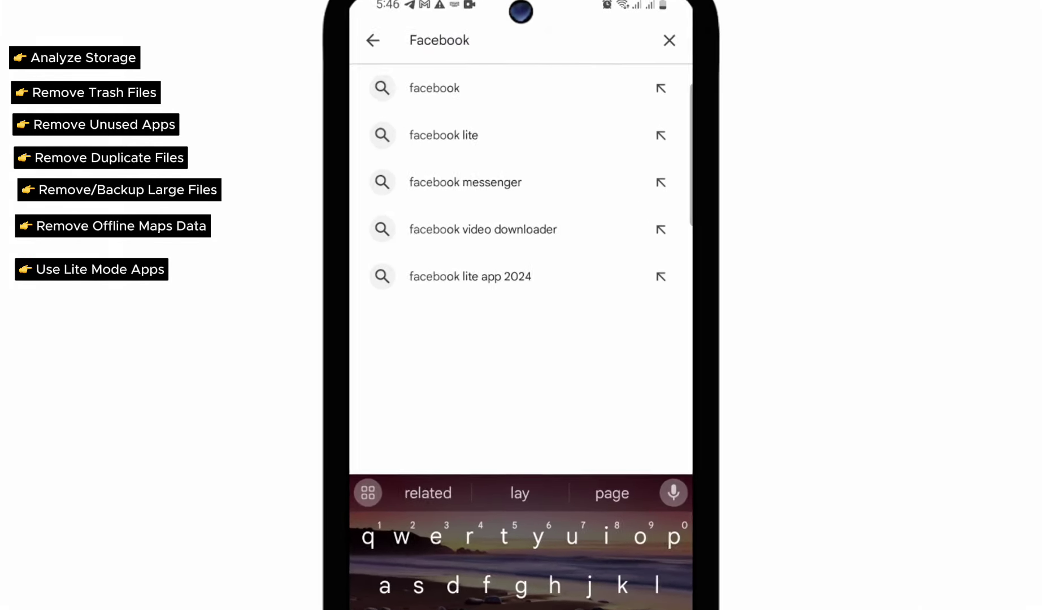
{"action": "key", "text": "Return"}
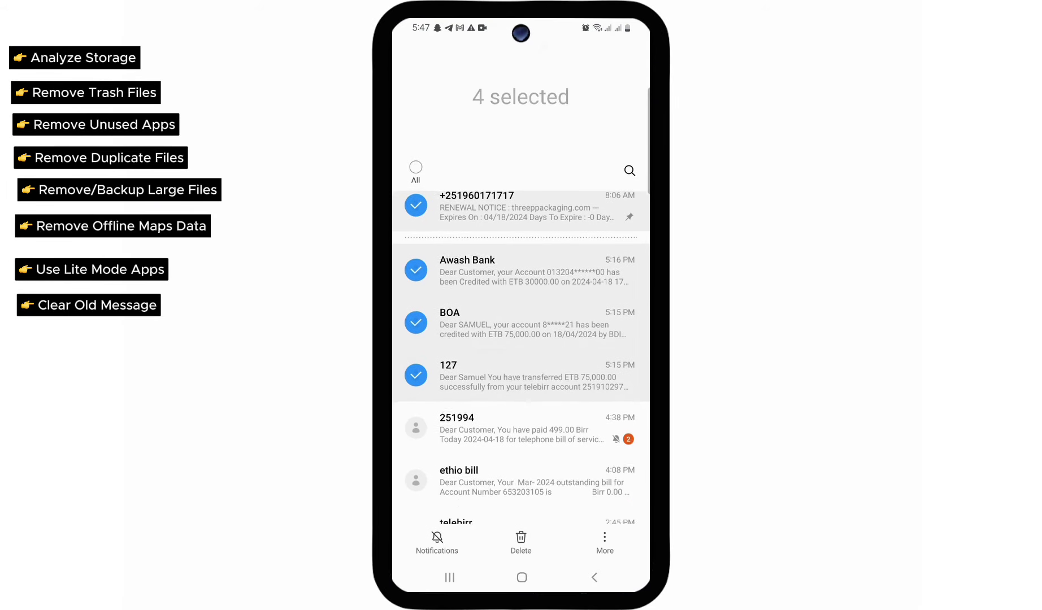
Add one more conversation to the selection and move all five to the trash.
{"action": "left_click", "coordinate": [416, 479]}
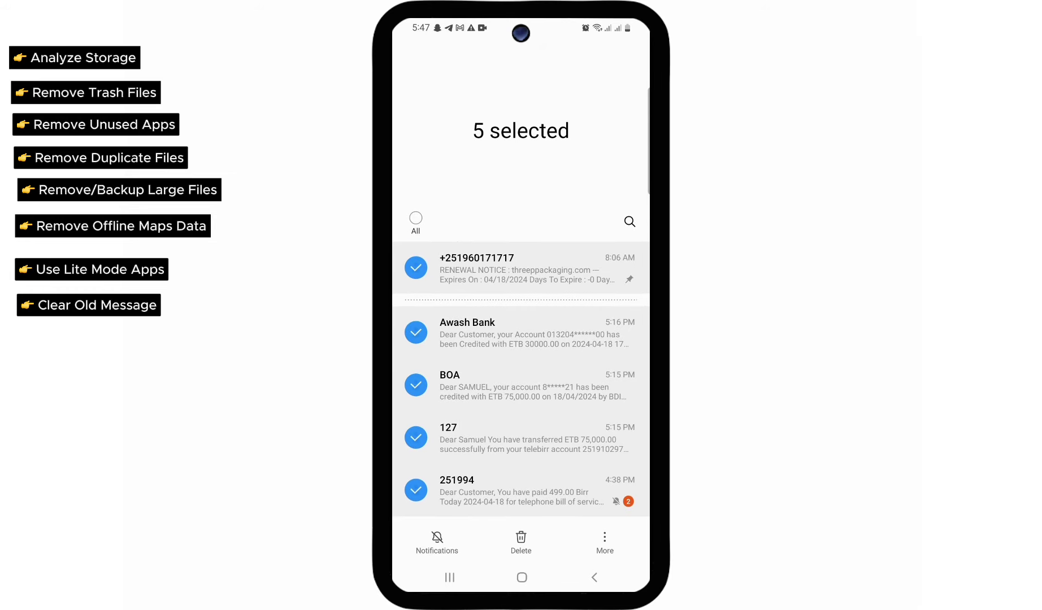
{"action": "left_click", "coordinate": [522, 543]}
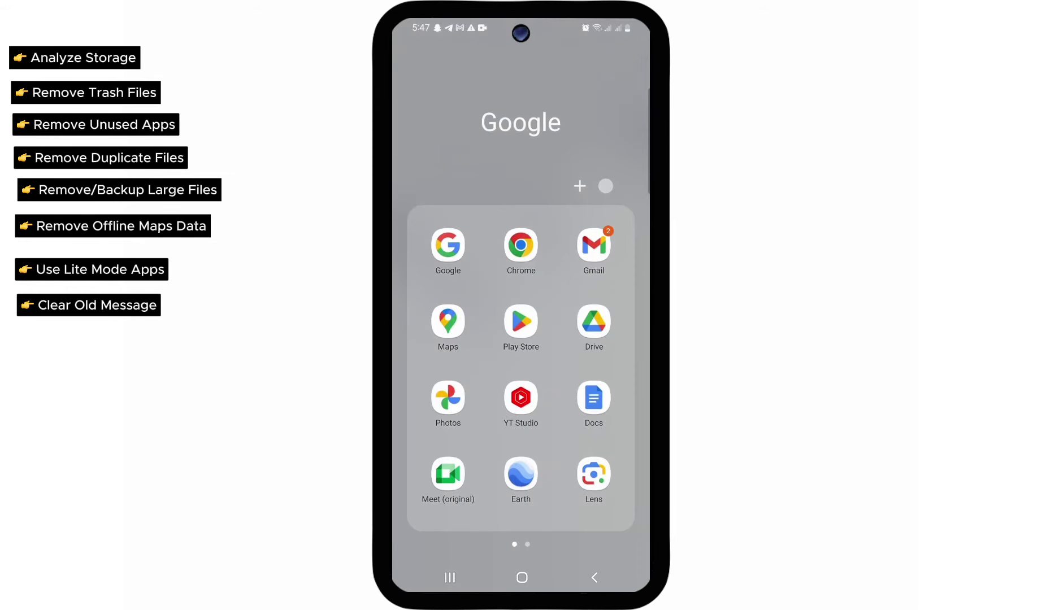
{"action": "left_click", "coordinate": [593, 322]}
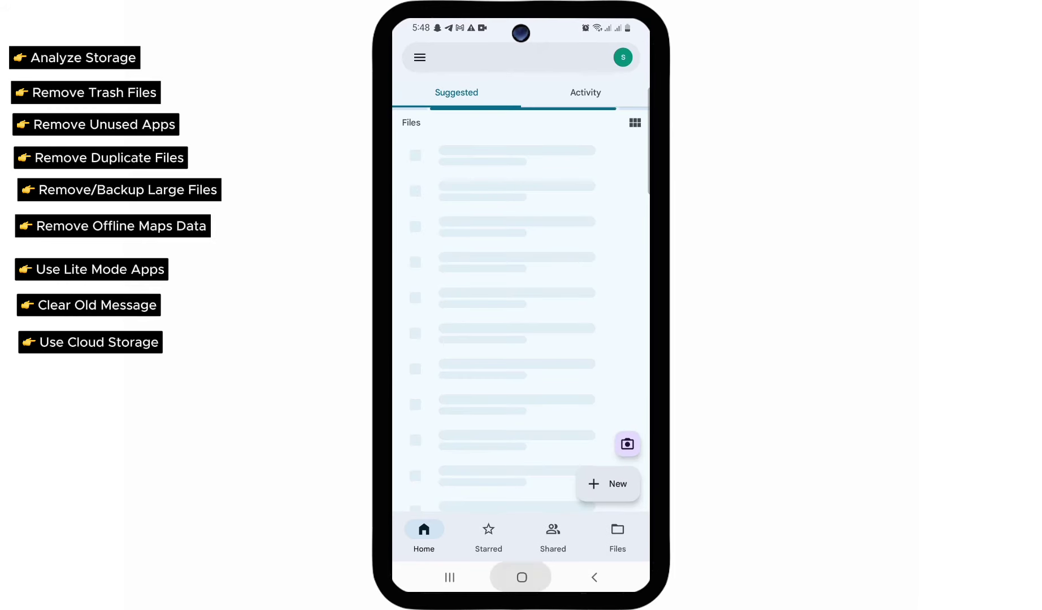
{"action": "left_click", "coordinate": [522, 577]}
{"action": "left_click_drag", "start_coordinate": [521, 480], "coordinate": [521, 226]}
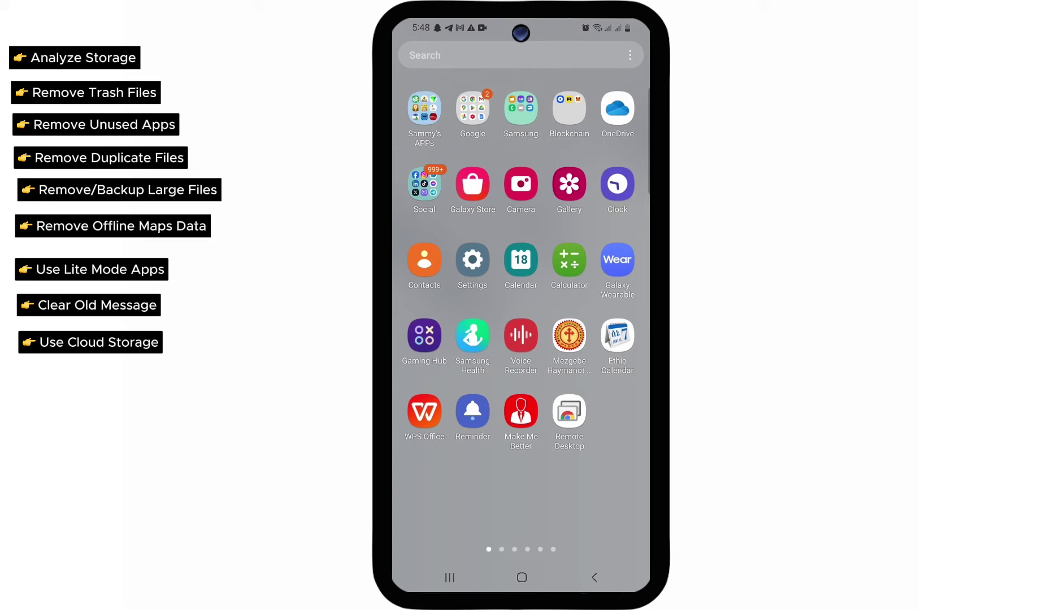
{"action": "left_click", "coordinate": [472, 109]}
{"action": "left_click", "coordinate": [449, 398]}
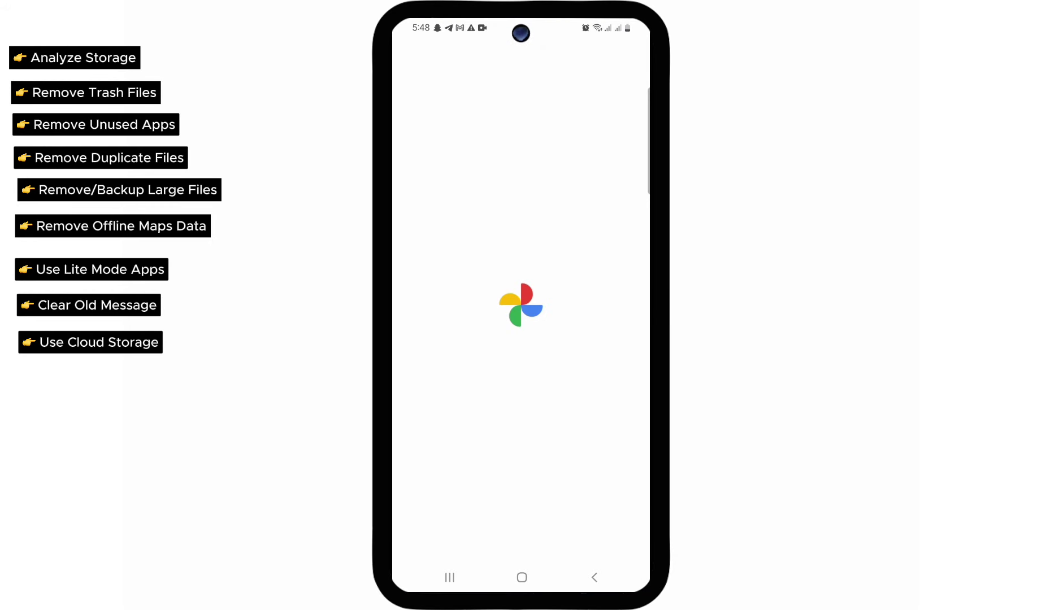
{"action": "left_click", "coordinate": [521, 577]}
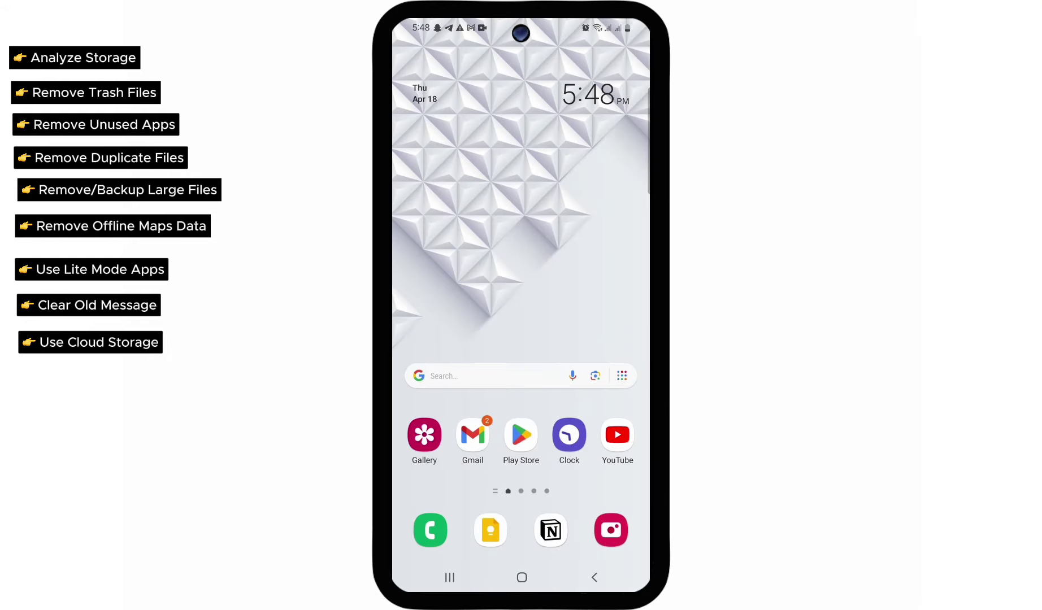
{"action": "left_click_drag", "start_coordinate": [522, 480], "coordinate": [521, 226]}
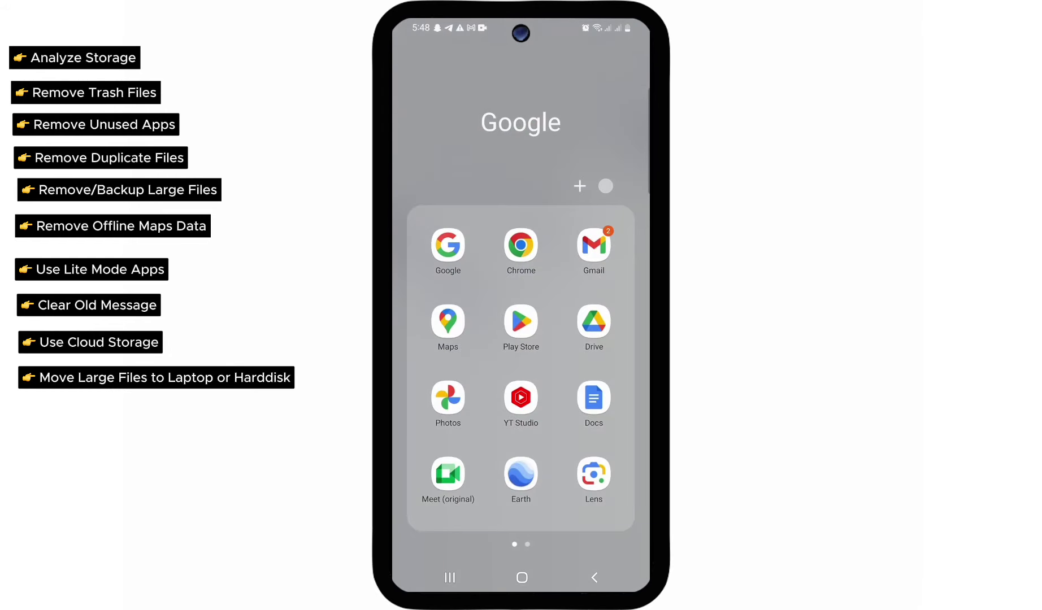
{"action": "left_click", "coordinate": [594, 577]}
{"action": "left_click", "coordinate": [423, 109]}
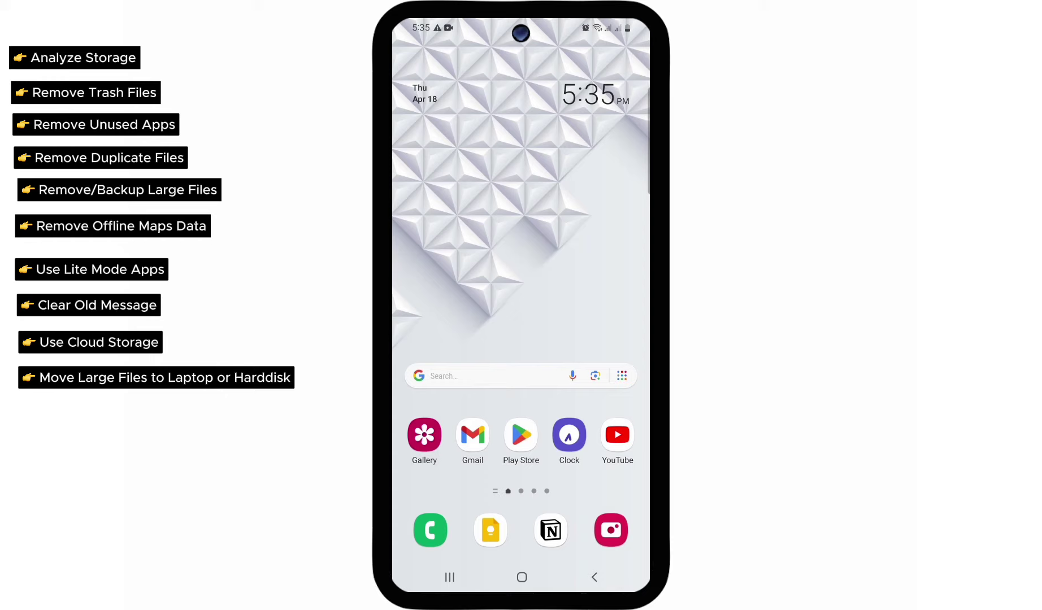
Open Airbnb's storage details from Settings > Apps via the quick panel.
{"action": "left_click_drag", "start_coordinate": [521, 22], "coordinate": [521, 282]}
{"action": "left_click", "coordinate": [623, 67]}
{"action": "scroll", "coordinate": [521, 339], "scroll_direction": "down", "scroll_amount": 5}
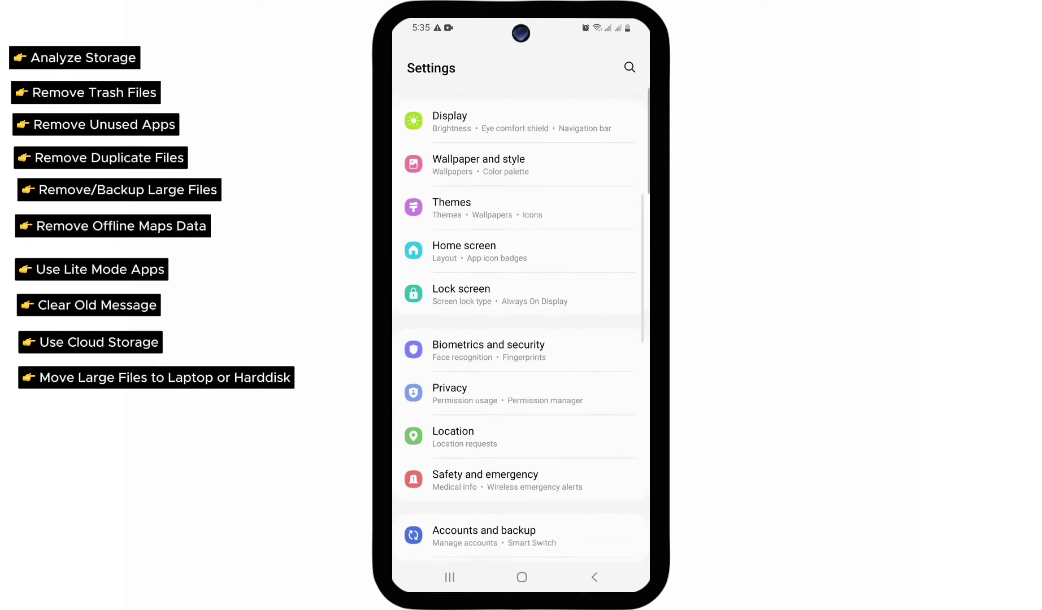
{"action": "scroll", "coordinate": [521, 339], "scroll_direction": "down", "scroll_amount": 3}
{"action": "scroll", "coordinate": [522, 339], "scroll_direction": "down", "scroll_amount": 5}
{"action": "left_click", "coordinate": [447, 431]}
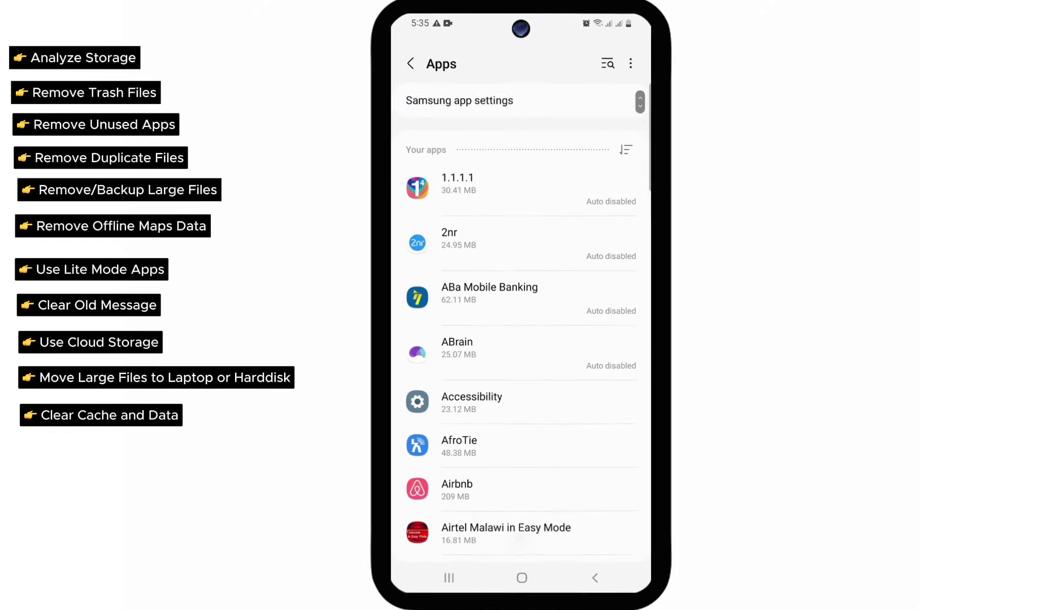
{"action": "scroll", "coordinate": [521, 339], "scroll_direction": "down", "scroll_amount": 2}
{"action": "left_click", "coordinate": [454, 377]}
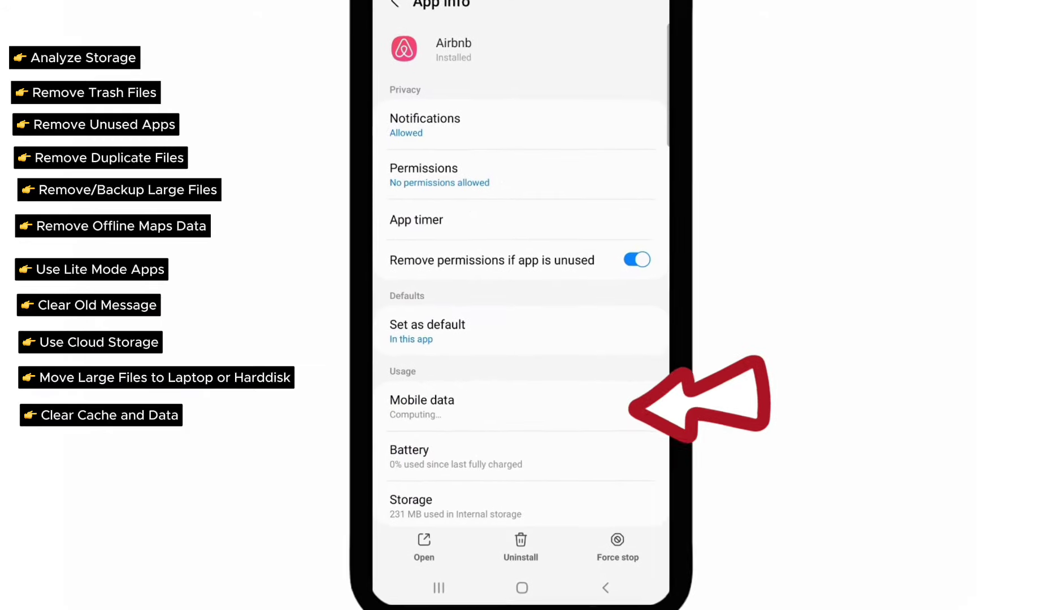
{"action": "left_click", "coordinate": [430, 413]}
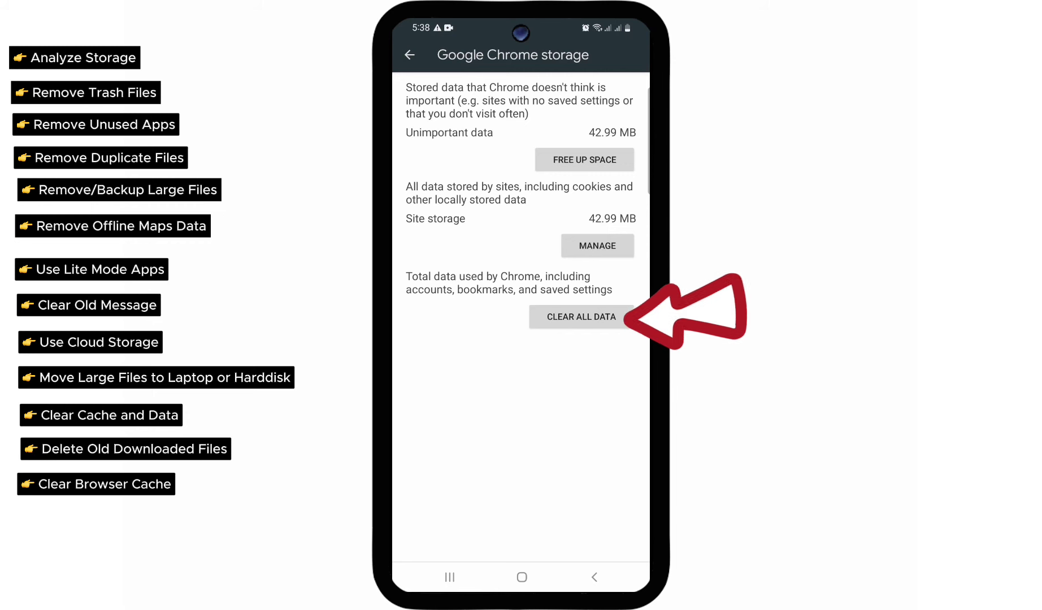
Leave Chrome's storage page, now at 189 MB with 17.42 MB cache.
{"action": "left_click", "coordinate": [594, 578]}
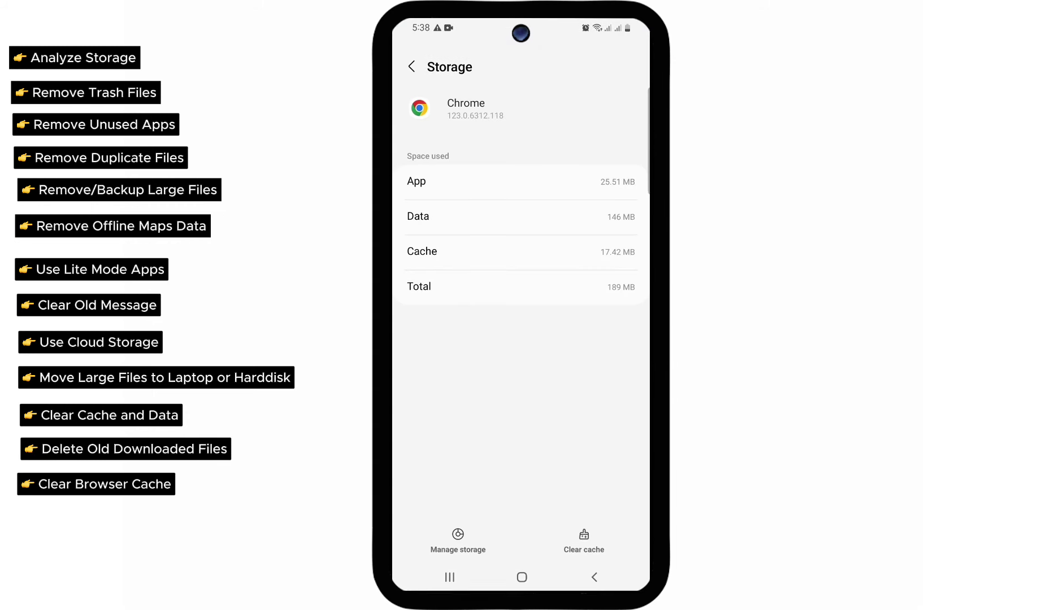
{"action": "left_click", "coordinate": [594, 578]}
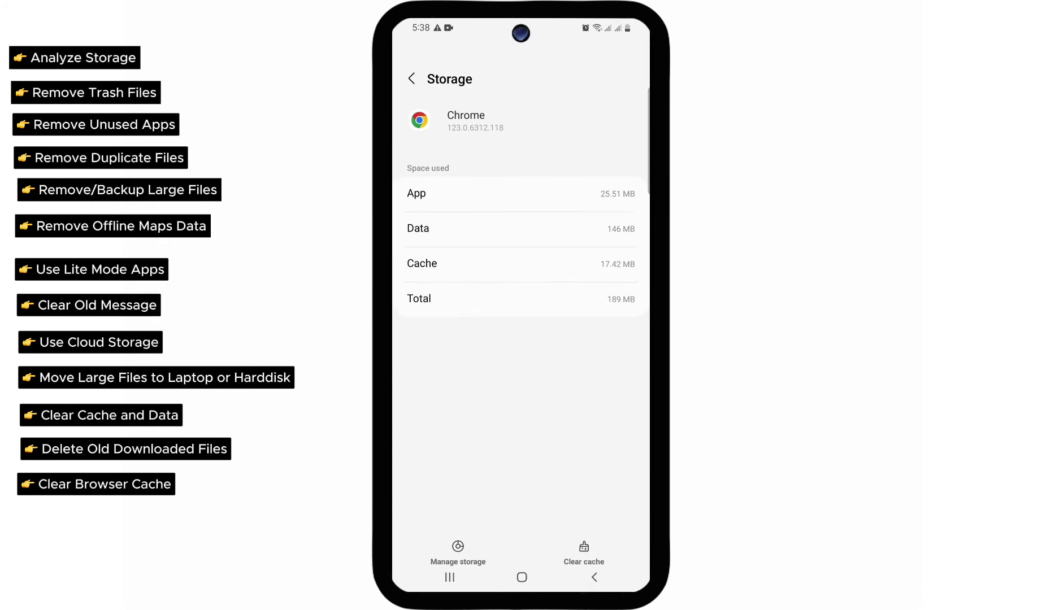